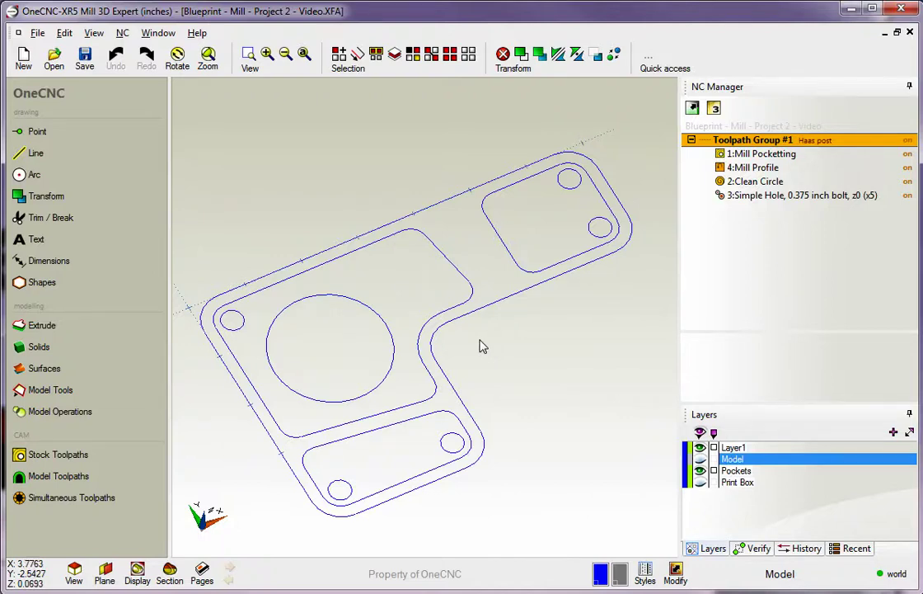
- Open the posting settings for Toolpath Group #1 and choose the Fadal post processor
middle_click_drag(486, 345, 496, 304)
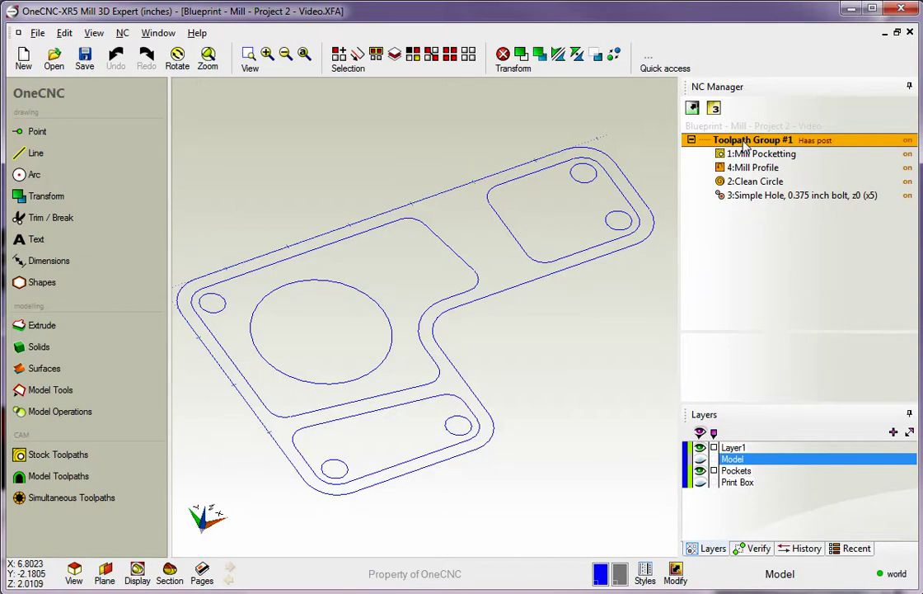
right_click(789, 145)
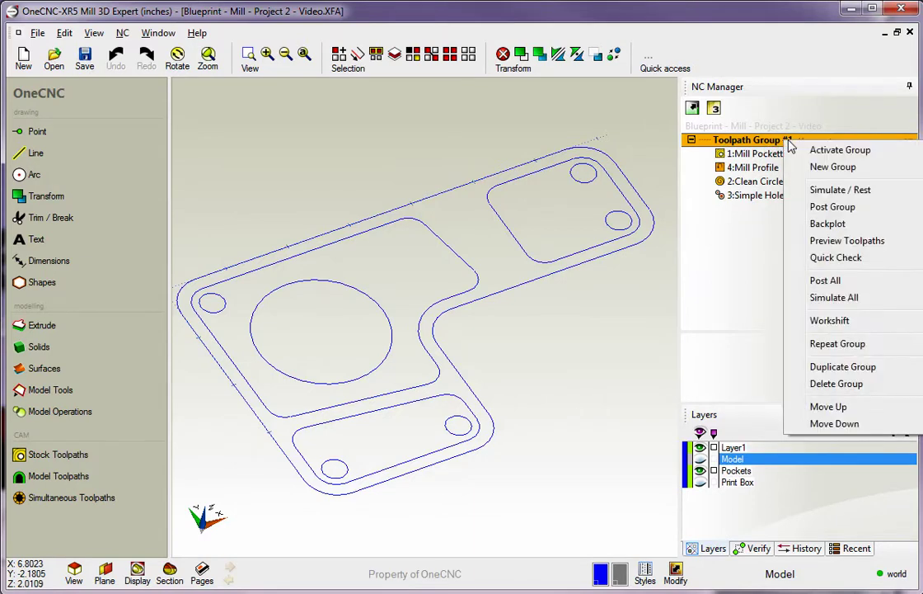
left_click(821, 207)
left_click_drag(394, 79, 222, 22)
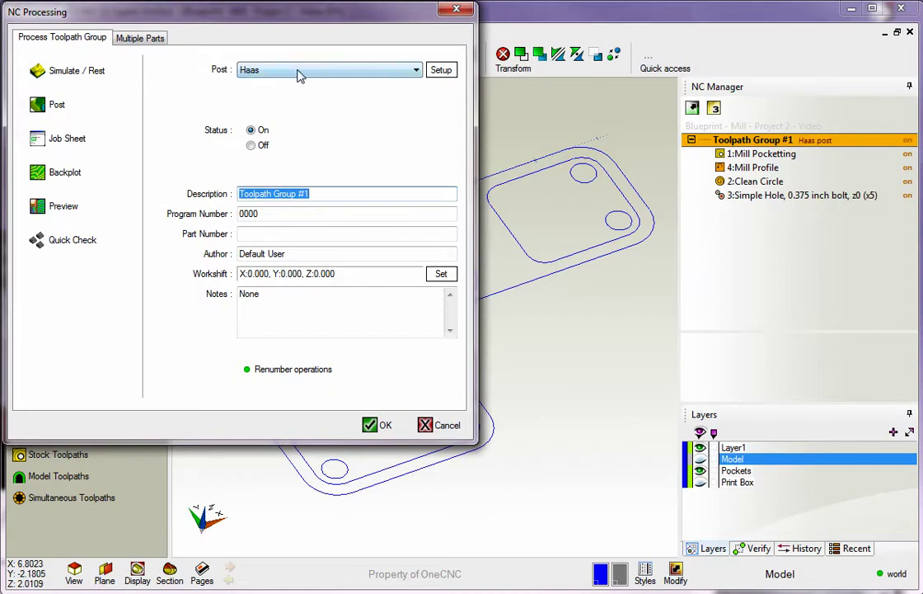
left_click(294, 71)
left_click_drag(420, 315, 423, 220)
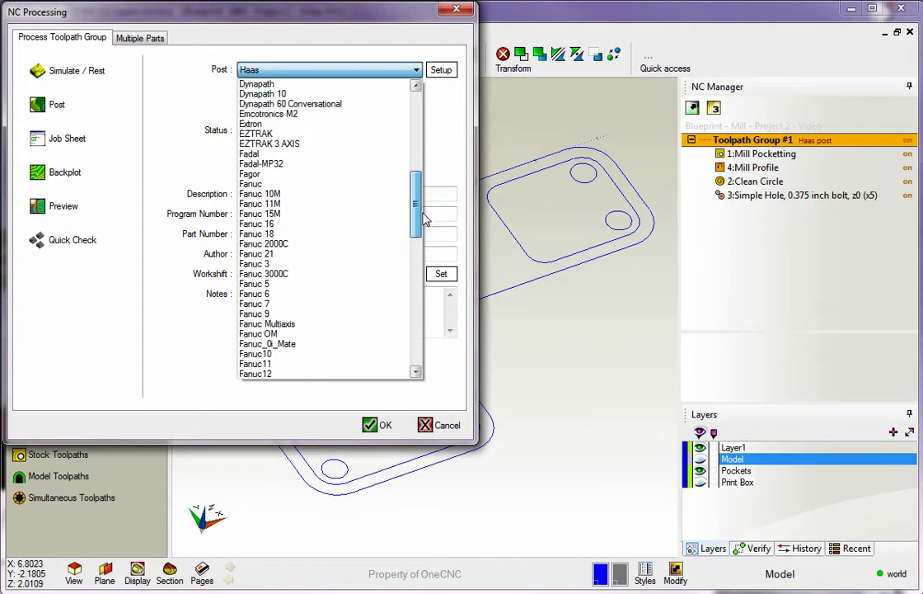
left_click(257, 155)
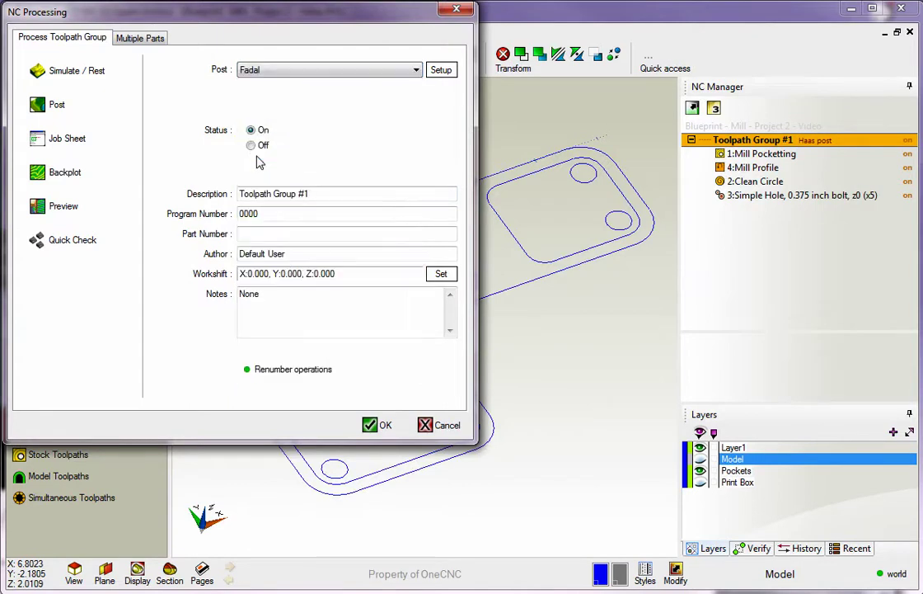
- Post the toolpath group as Demo in the DNC folder, replacing the existing file, and close the code window after viewing it
left_click(57, 106)
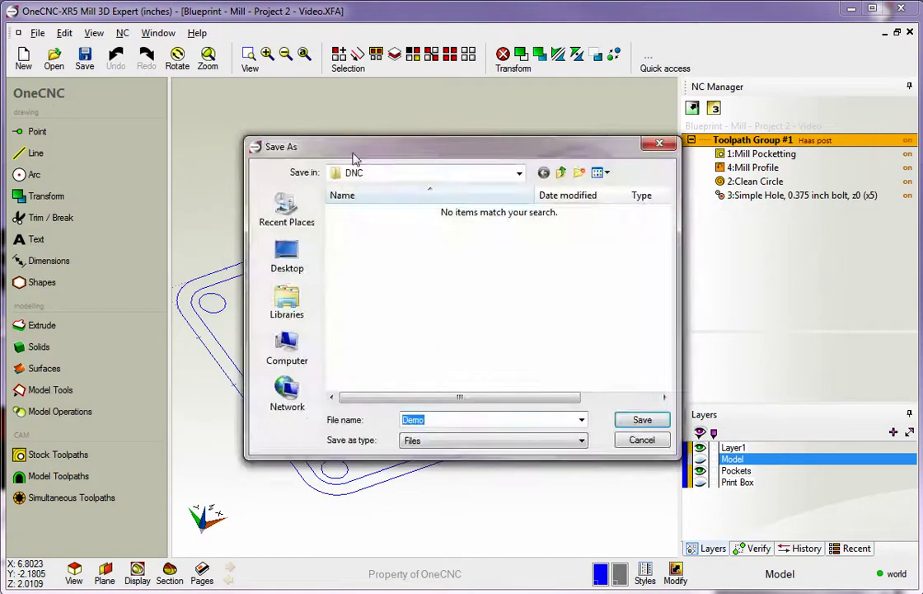
left_click_drag(353, 157, 112, 24)
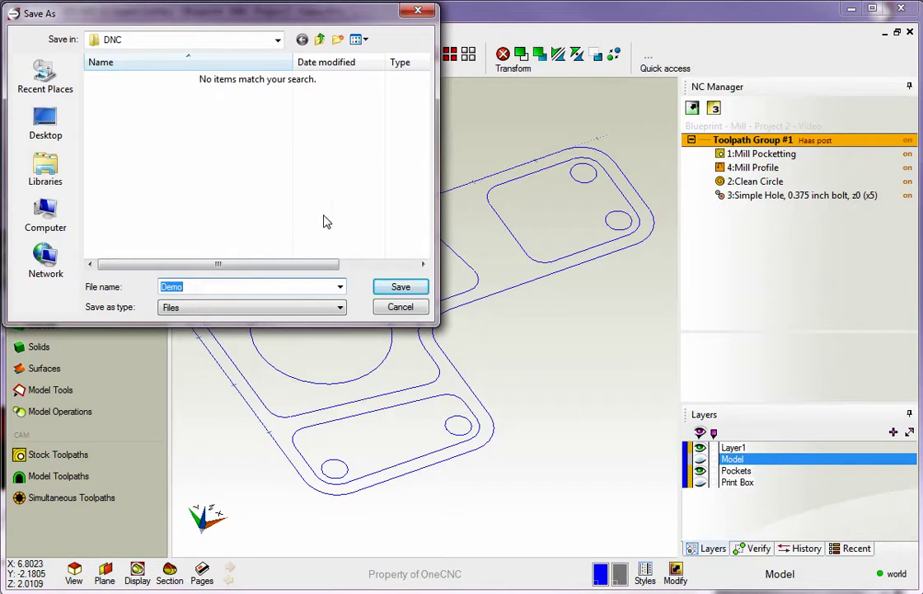
left_click(402, 287)
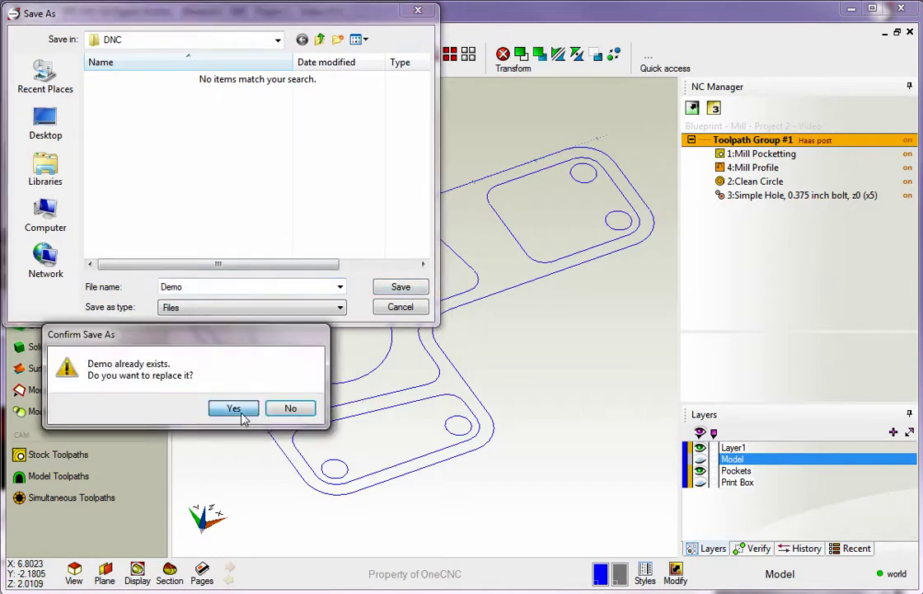
left_click(234, 408)
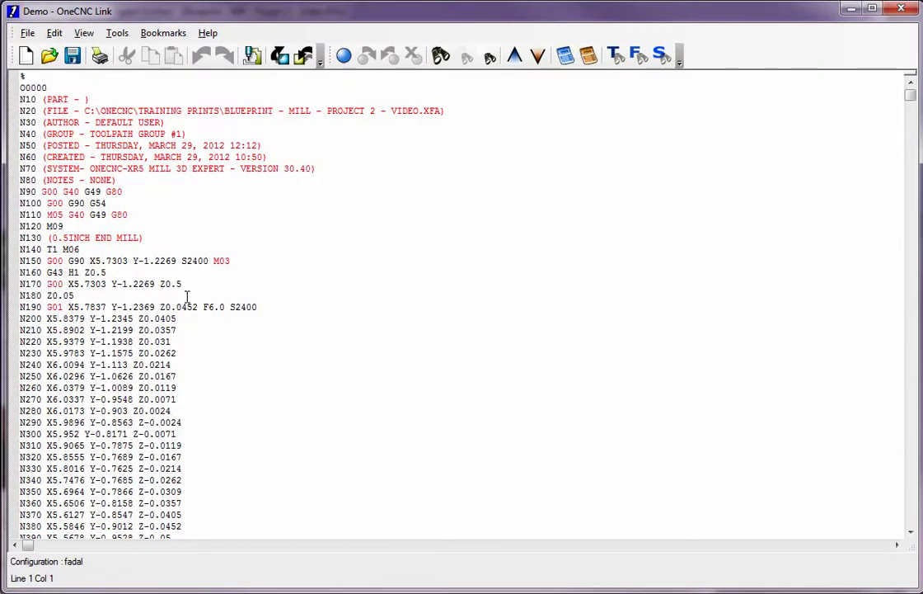
left_click_drag(717, 13, 482, 60)
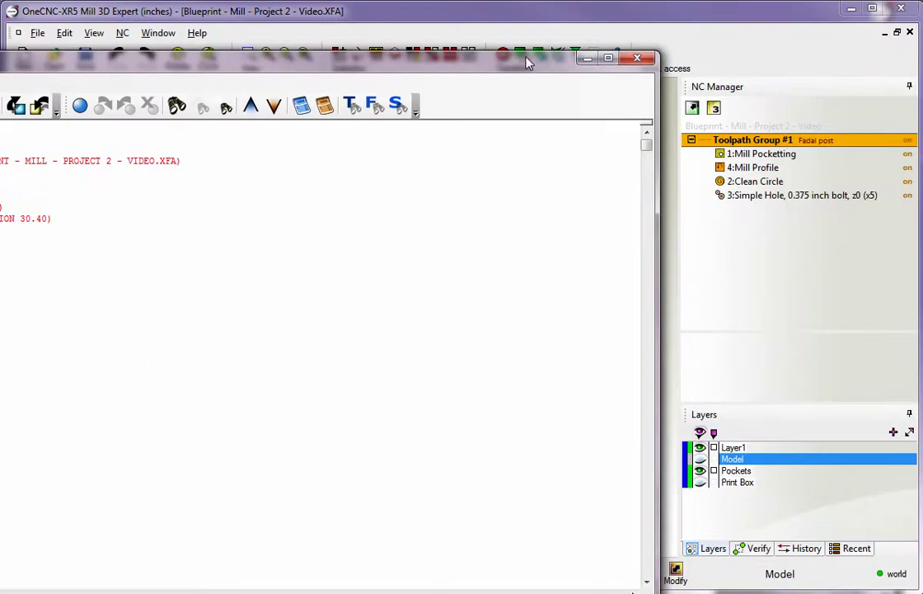
double_click(463, 54)
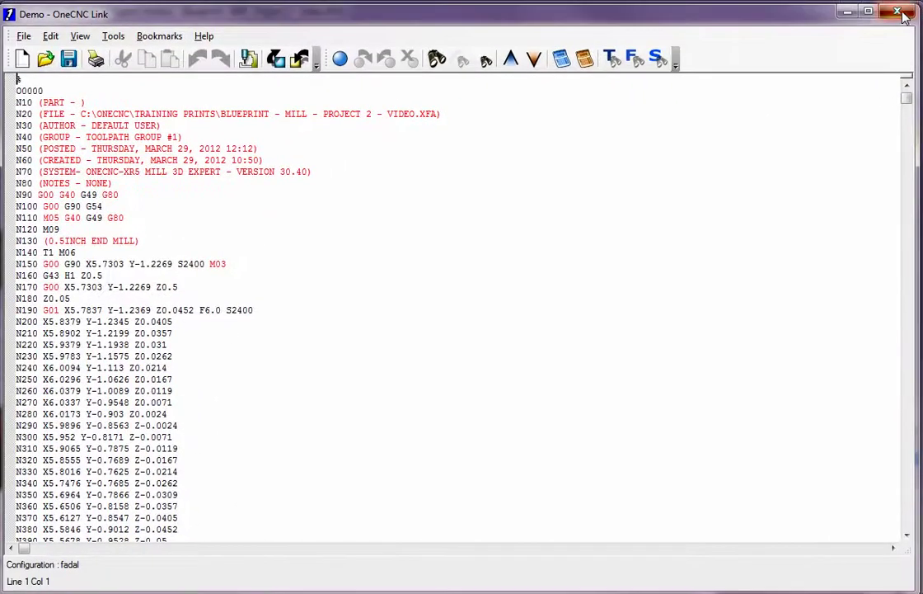
left_click(897, 11)
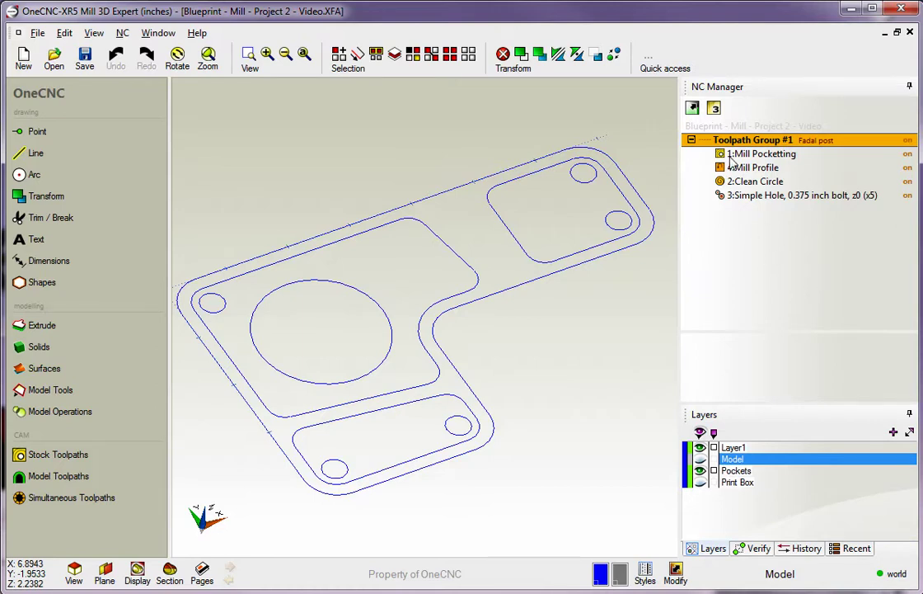
- Reopen the posting settings for Toolpath Group #1 and change the post processor to Haas
right_click(768, 145)
left_click(812, 208)
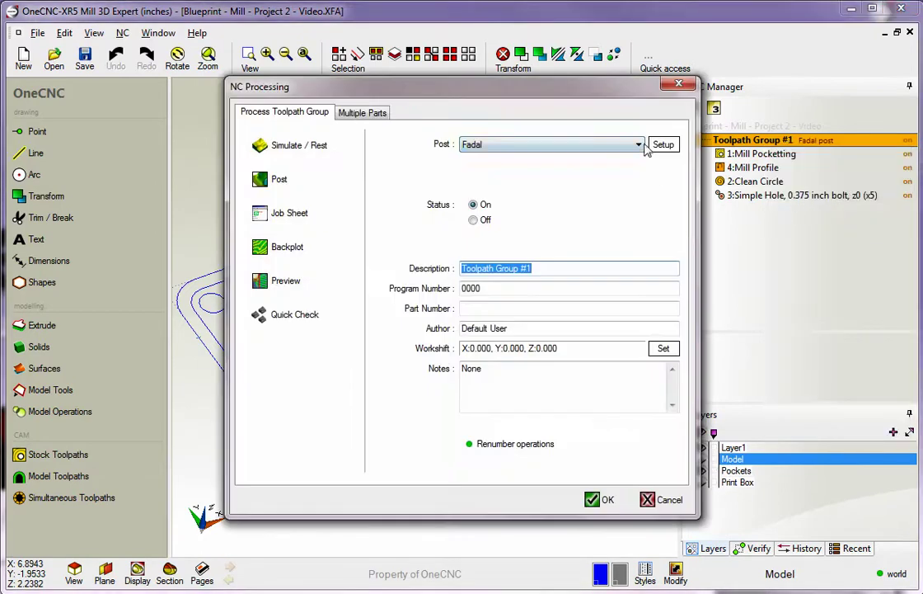
left_click_drag(569, 99, 566, 76)
left_click(541, 122)
left_click_drag(640, 268, 636, 301)
left_click(518, 306)
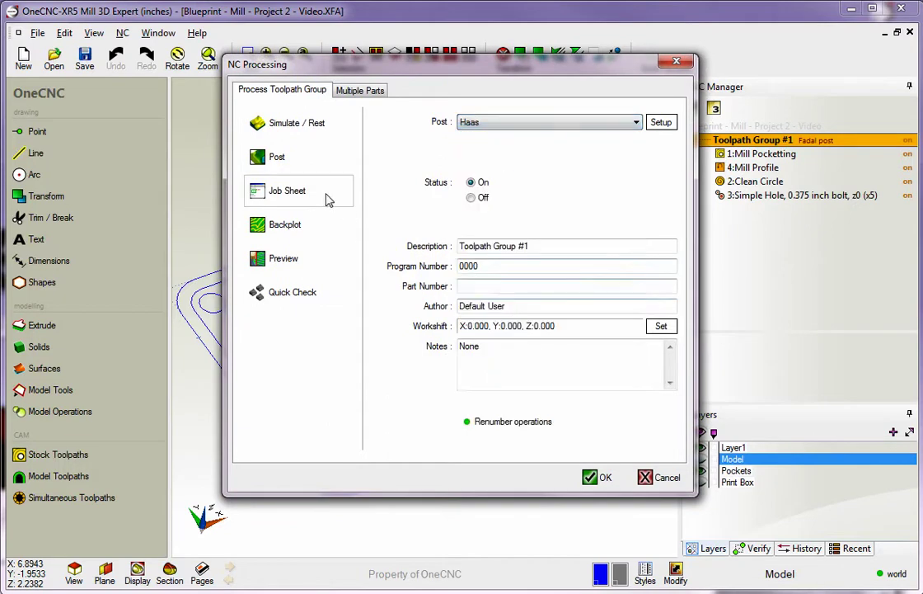
- Post the toolpath group with the Haas post as Demo, overwriting the existing file, and close the generated code
left_click(278, 159)
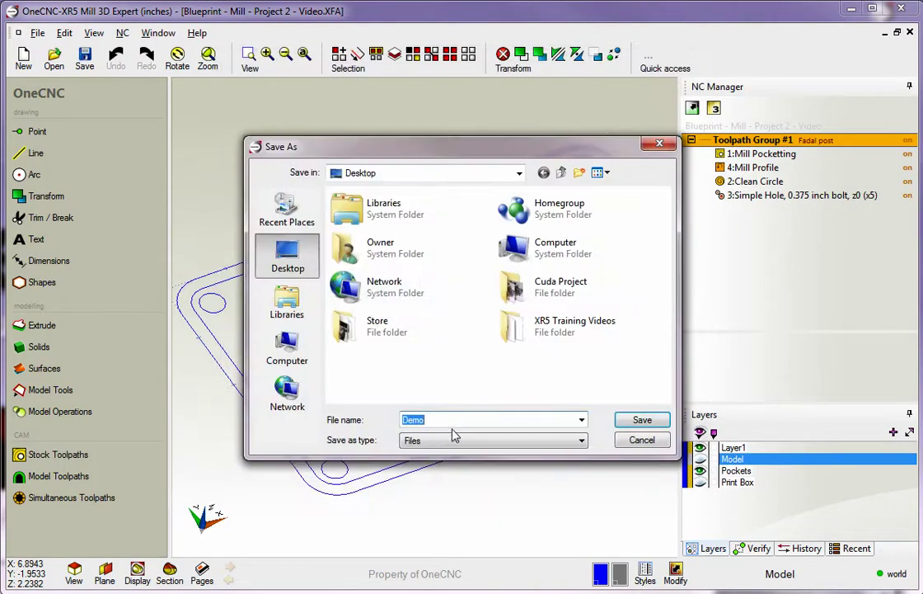
left_click(633, 422)
left_click(234, 406)
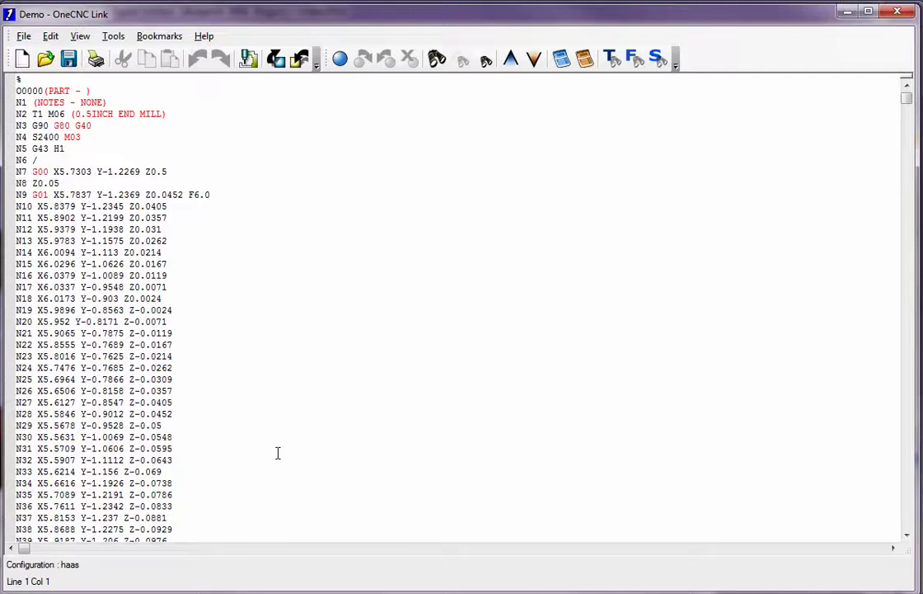
mouse_move(785, 21)
left_mouse_down()
mouse_move(536, 21)
mouse_move(796, 17)
left_mouse_up()
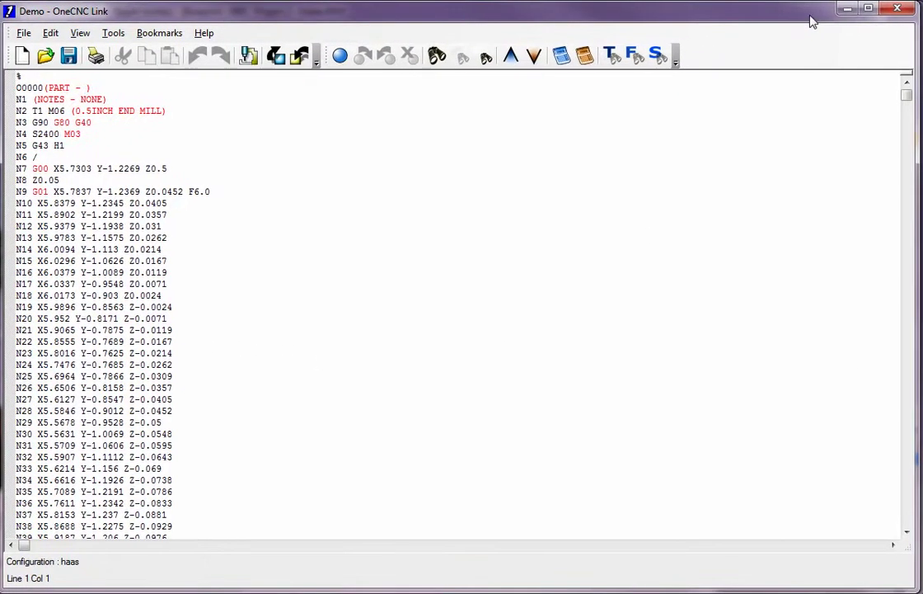
left_click(904, 11)
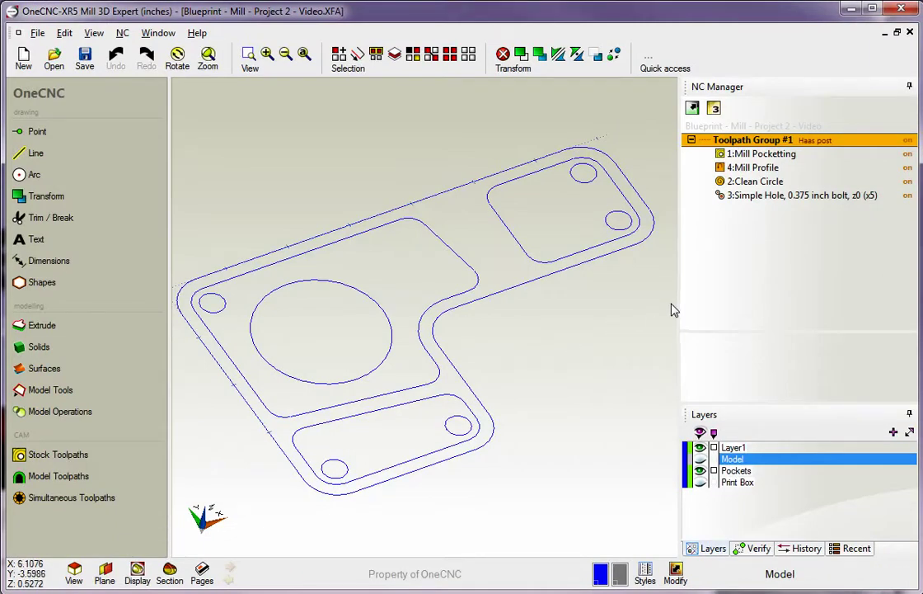
- Open the posting settings for the single 2:Clean Circle operation and choose the Bridgeport BPC 550 post processor
left_click(745, 183)
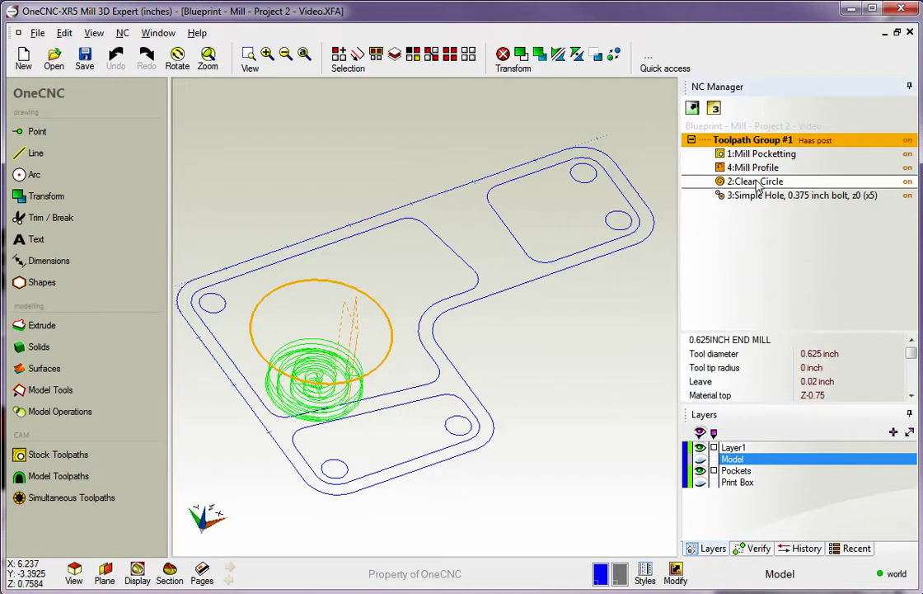
right_click(752, 188)
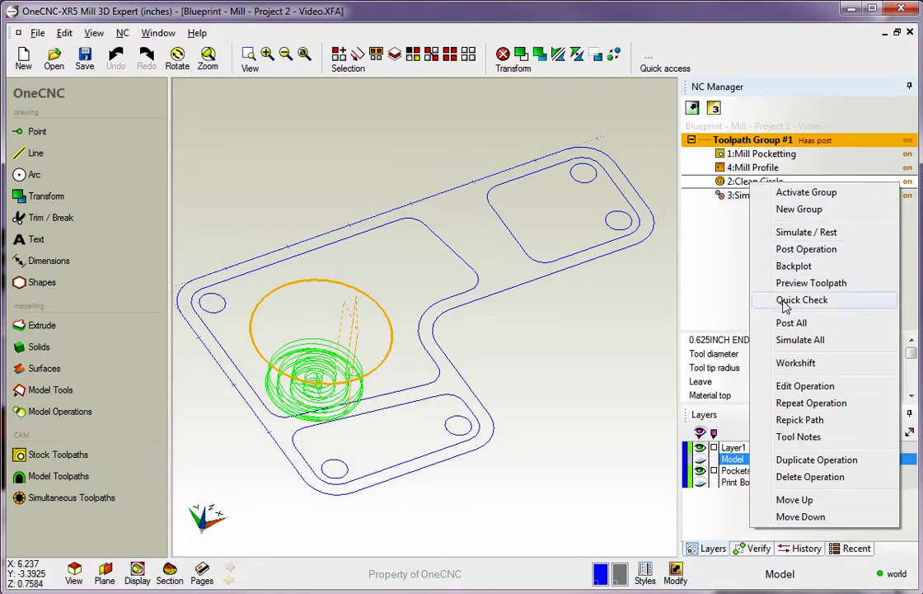
left_click(808, 249)
left_click(573, 146)
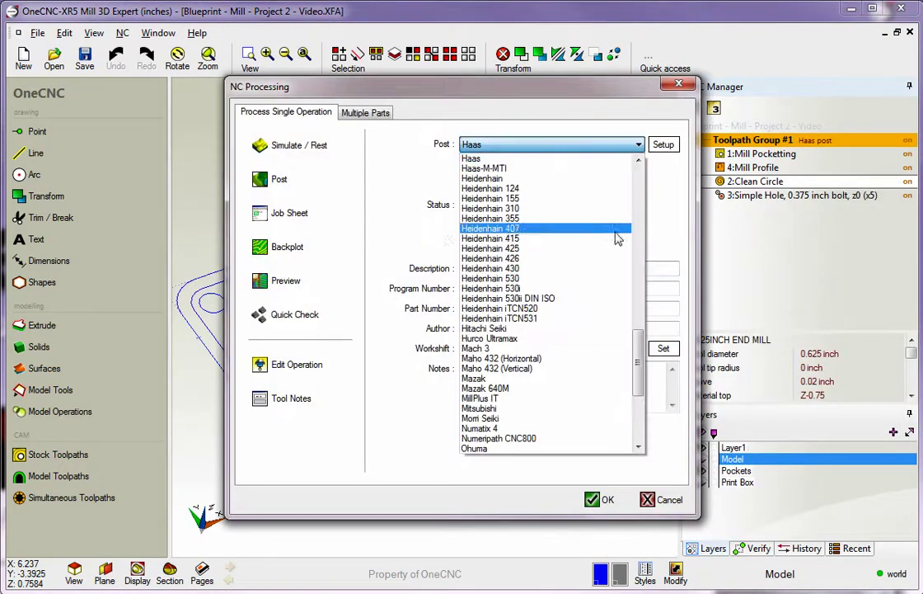
left_click_drag(639, 346, 642, 223)
left_click(498, 266)
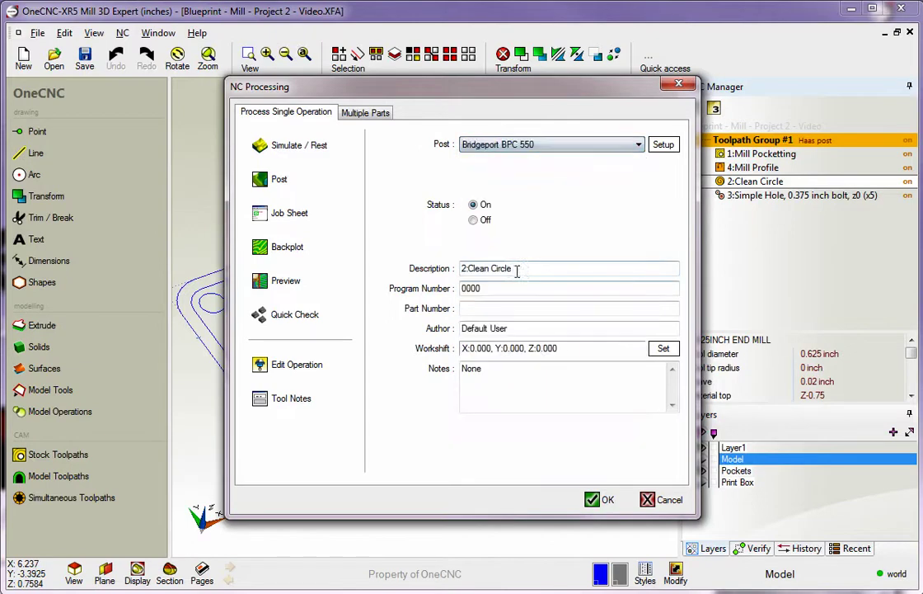
- Post only the Clean Circle operation as Demo, replacing the existing file, and close the code window after viewing it
left_click(316, 192)
left_click(642, 421)
left_click(242, 404)
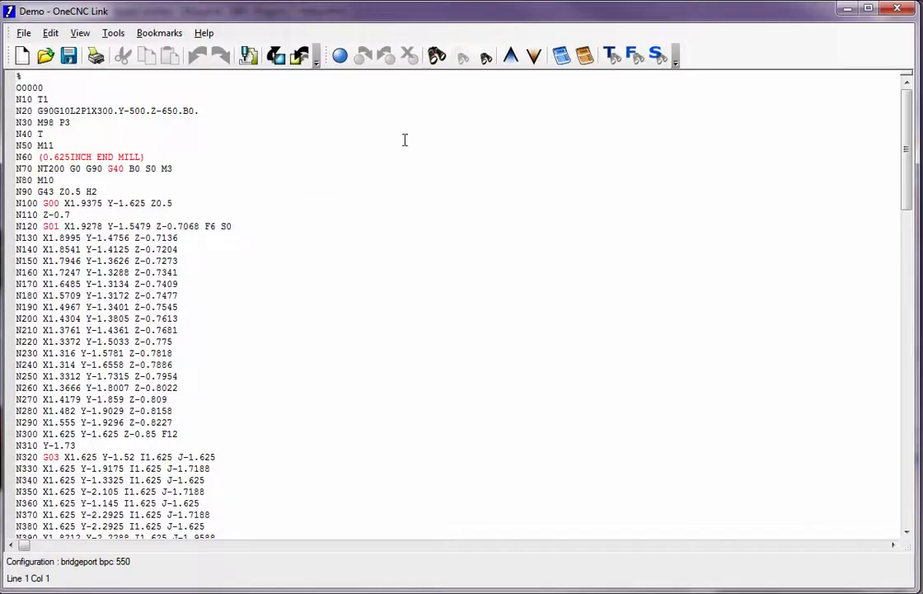
left_click_drag(907, 142, 901, 121)
left_click(897, 9)
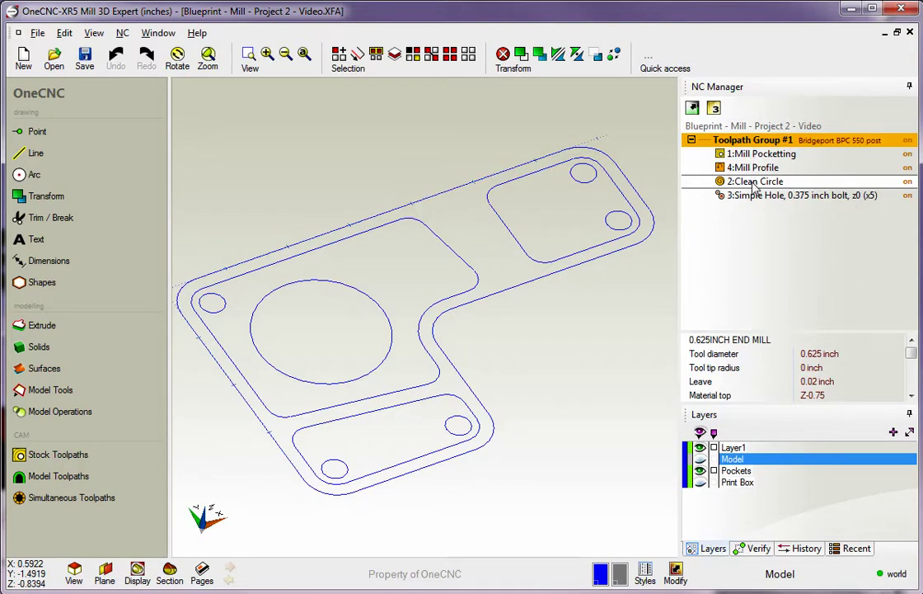
right_click(752, 183)
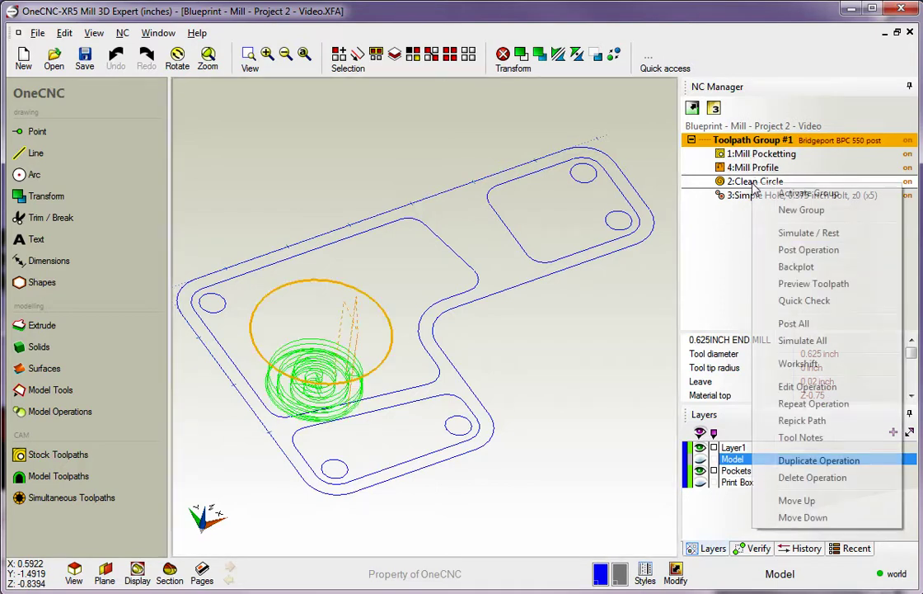
left_click(728, 264)
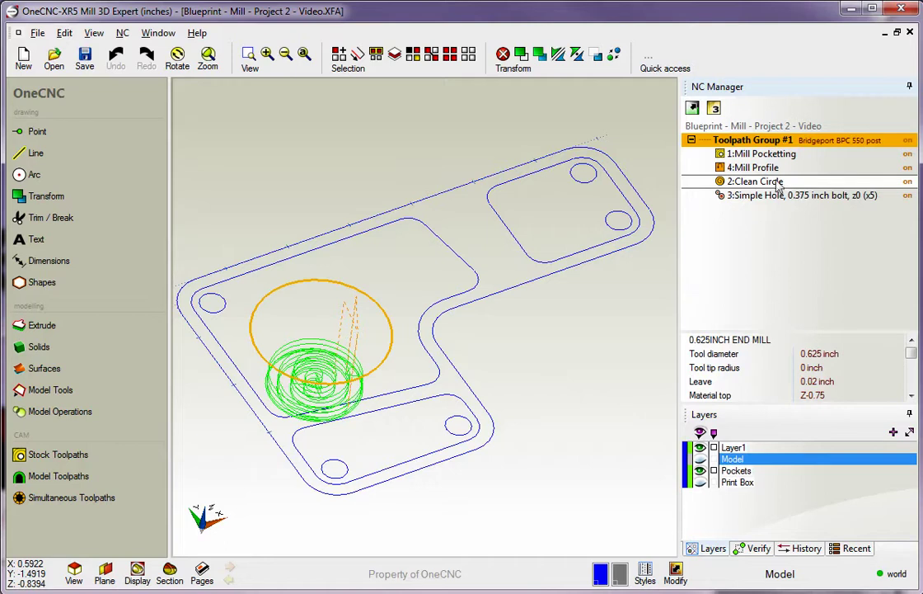
- Turn off the 4:Mill Profile and 2:Clean Circle operations in the toolpath group
left_click(908, 167)
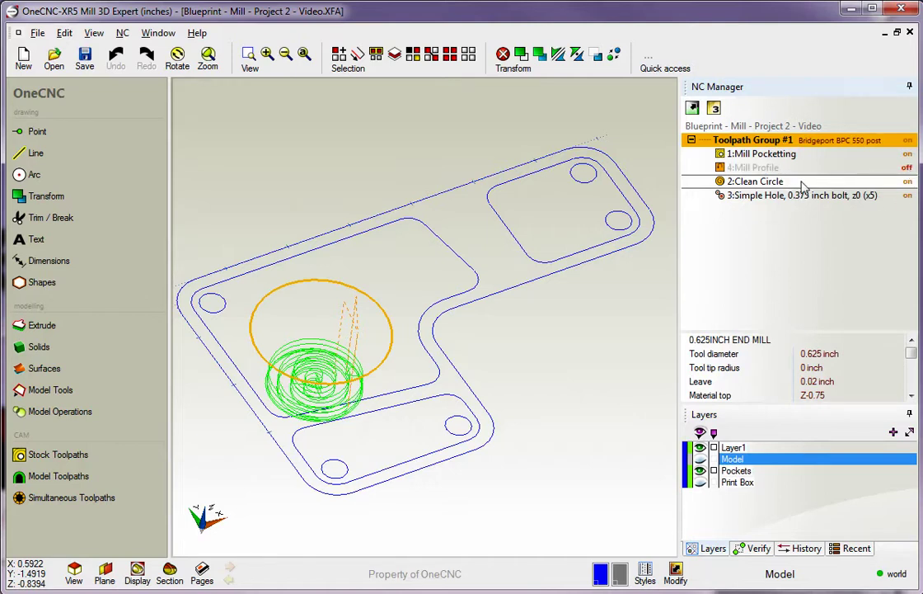
left_click(906, 182)
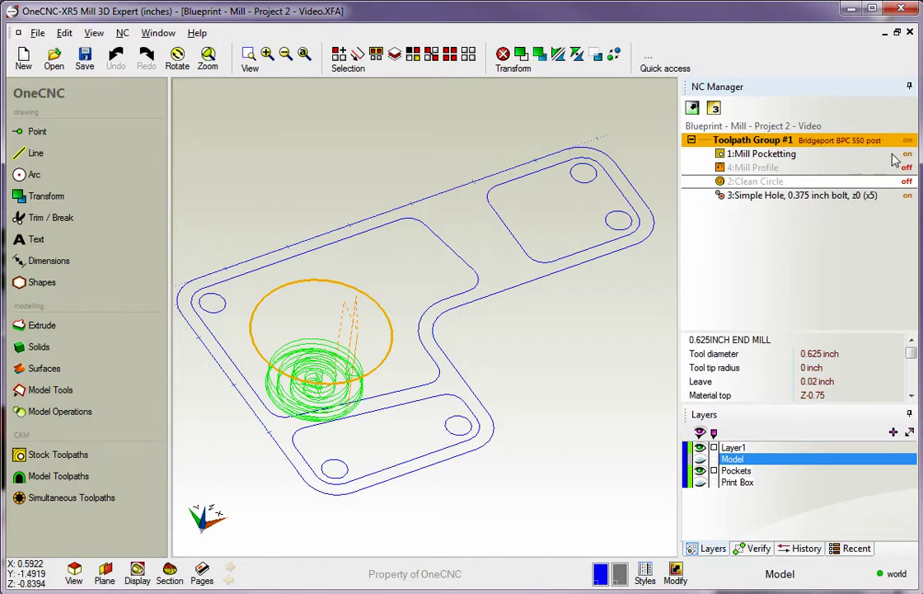
- Open the posting settings for Toolpath Group #1 and choose the Brother post processor
right_click(806, 146)
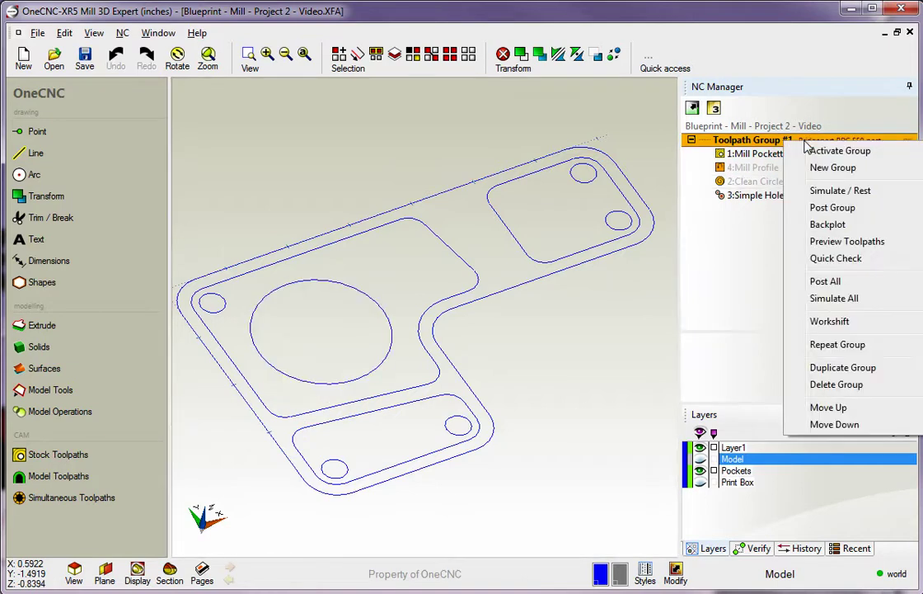
left_click(833, 207)
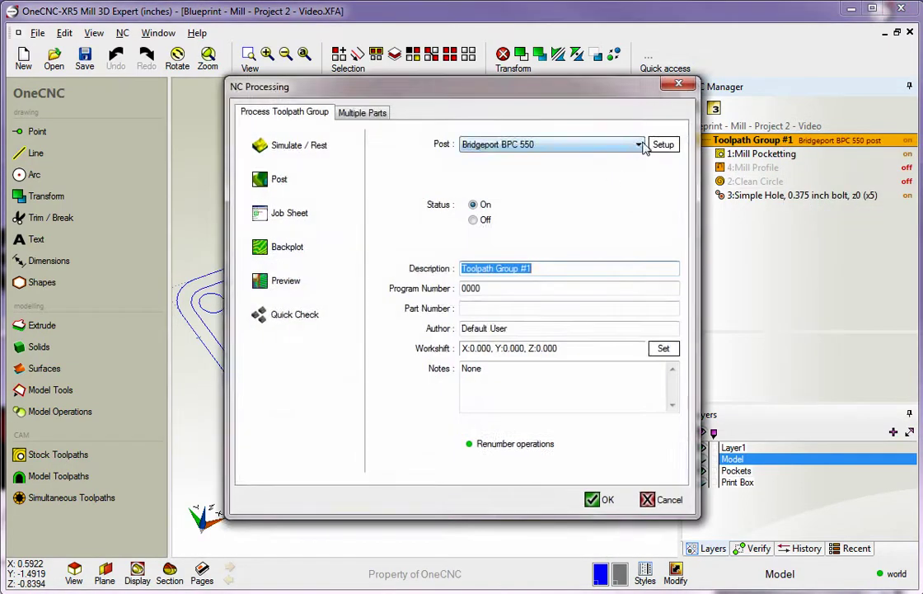
left_click(639, 145)
scroll(528, 285, "up", 5)
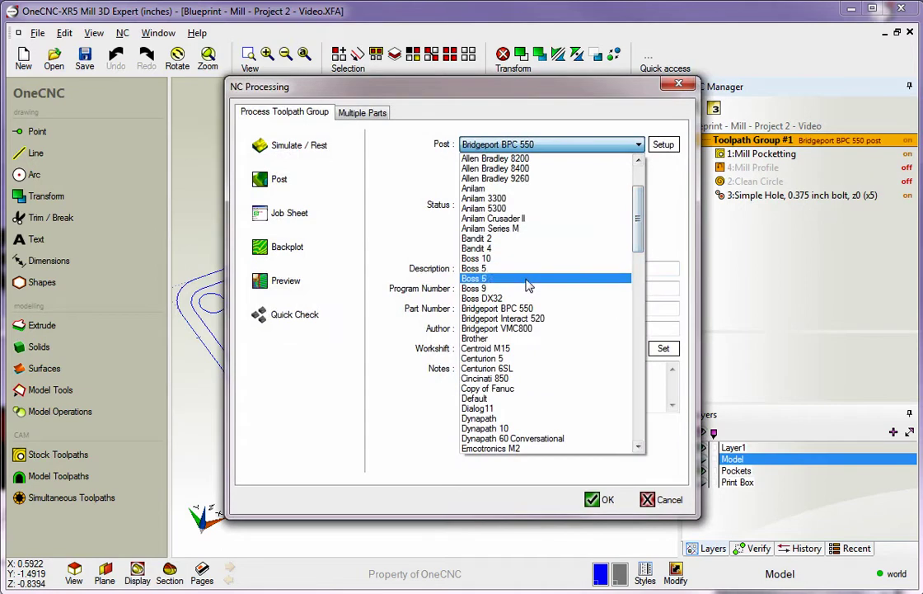
left_click(522, 338)
- Post the group's active operations as Demo in the DNC folder, overwriting the existing file, and close the generated code
left_click(278, 178)
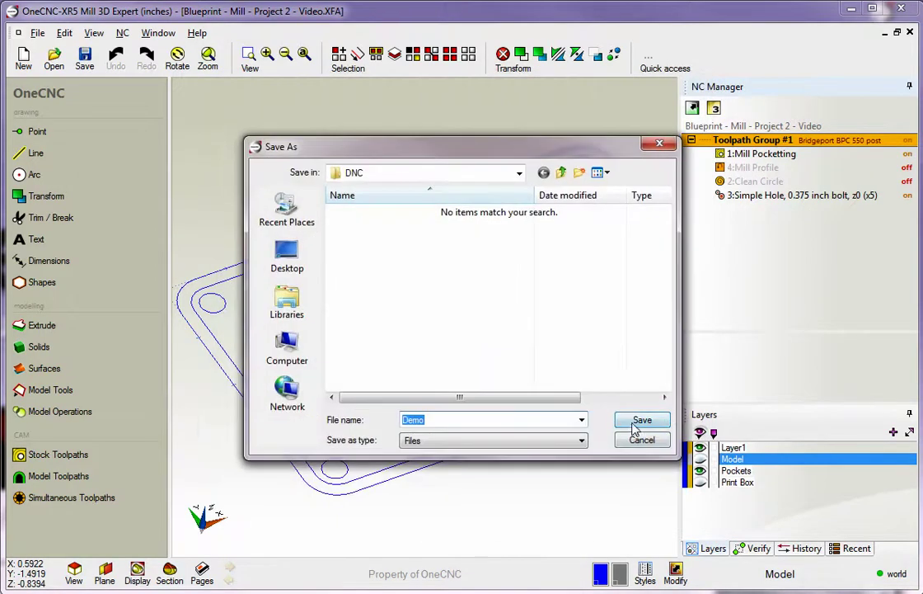
left_click(635, 425)
left_click(244, 408)
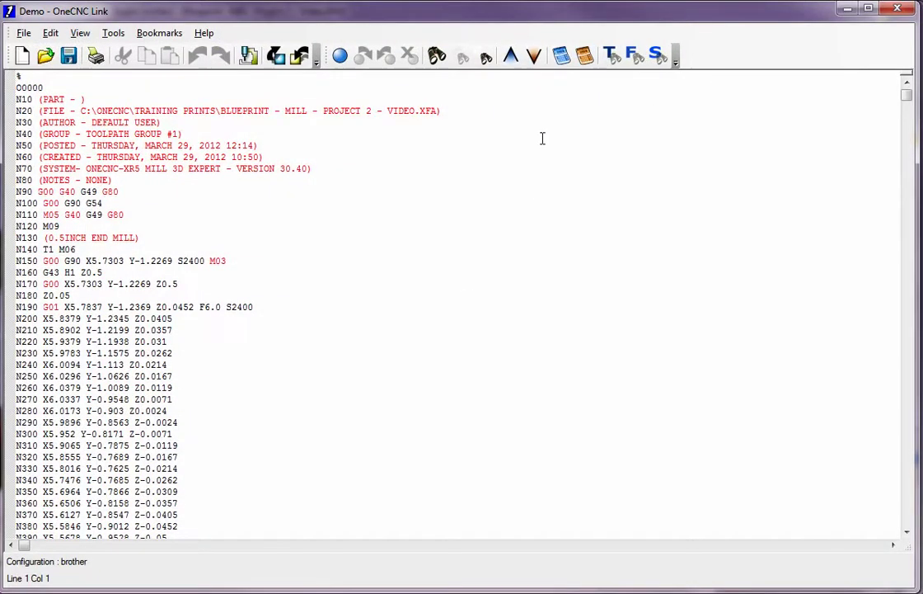
left_click(897, 8)
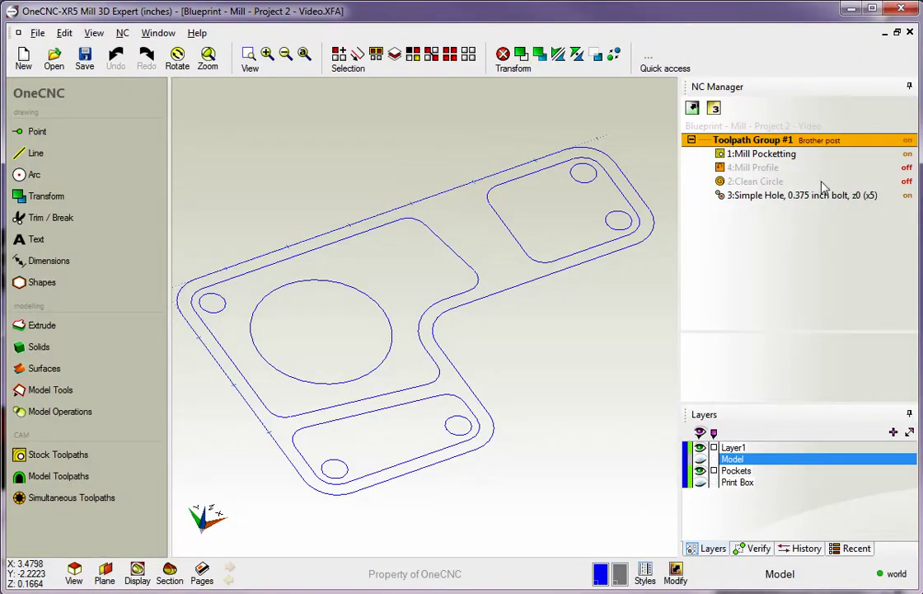
- Turn the 4:Mill Profile and 2:Clean Circle operations back on
left_click(907, 167)
left_click(907, 180)
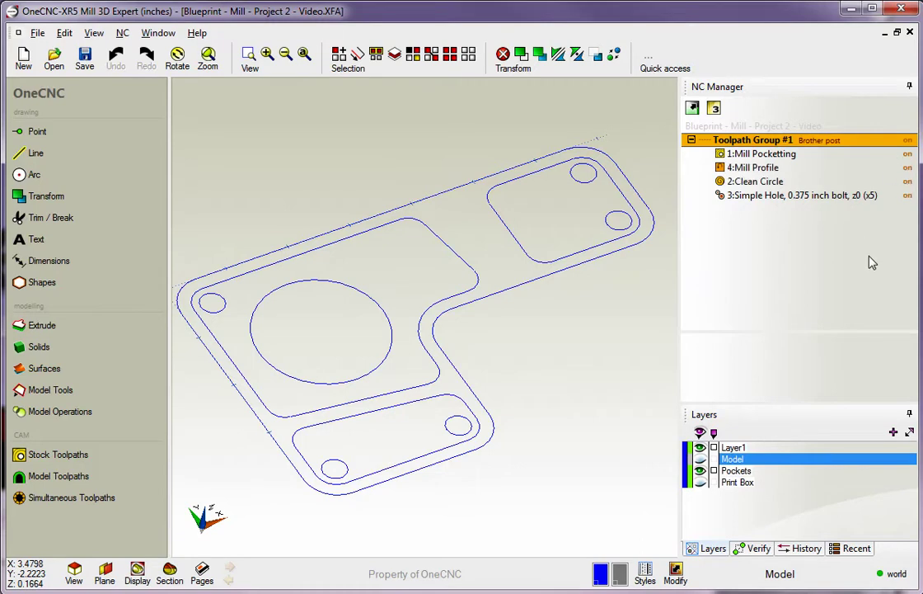